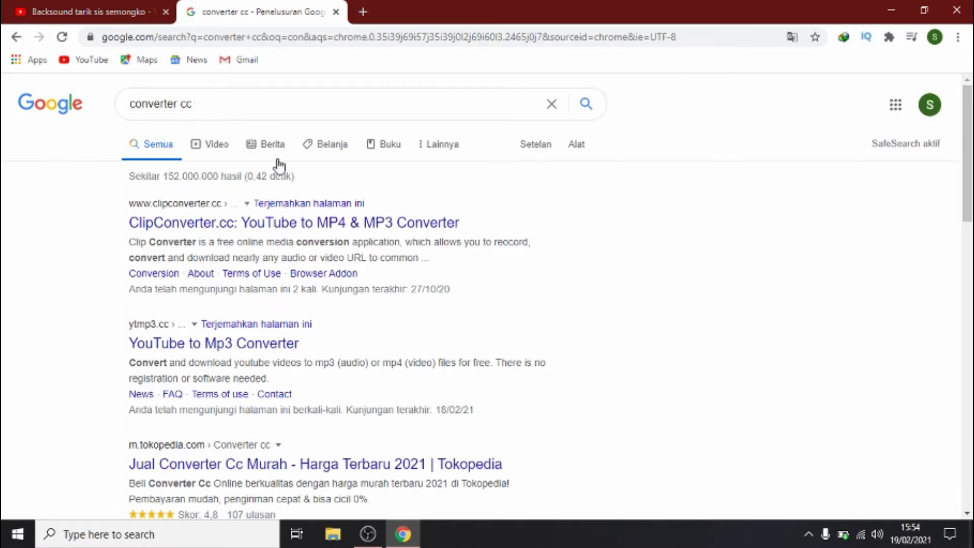
click(237, 350)
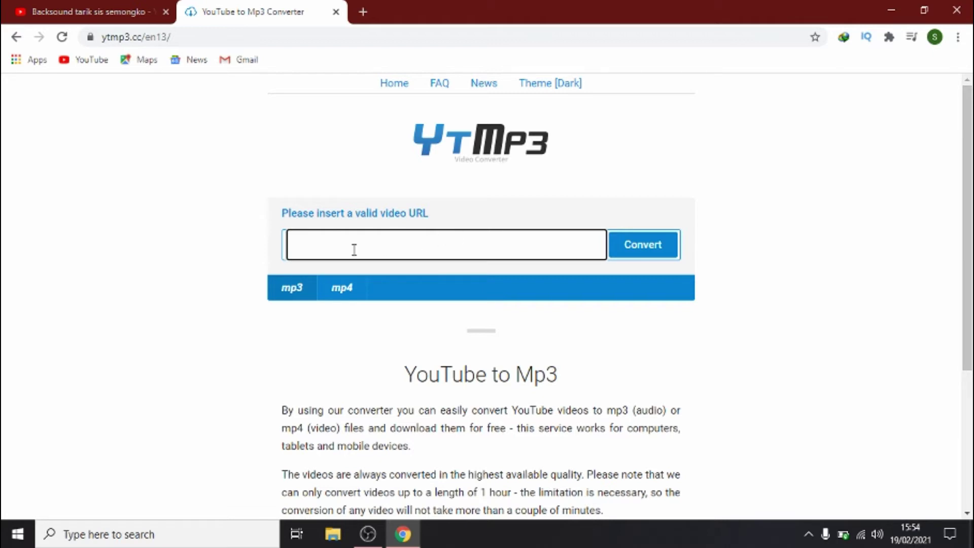
text(https://youtu.be/6yjhA4Ll66A)
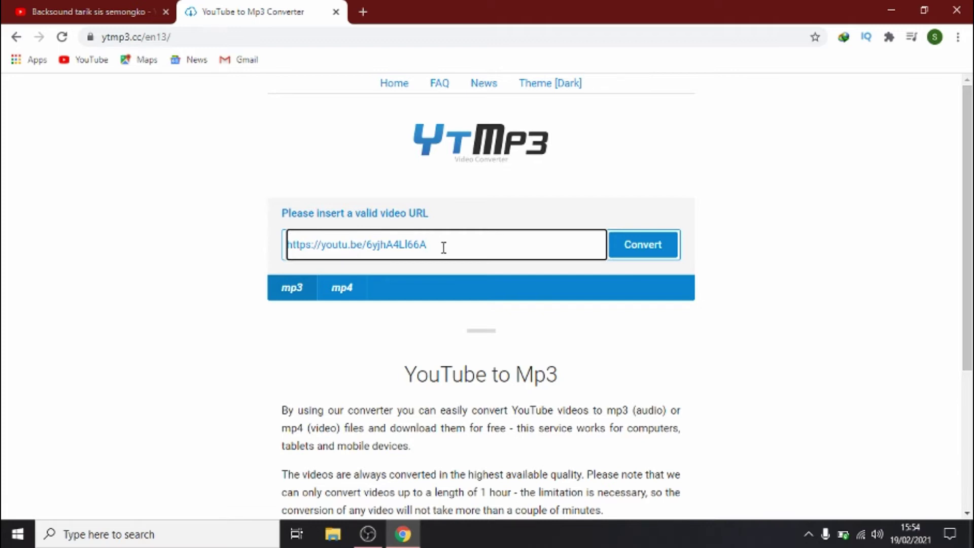
click(640, 244)
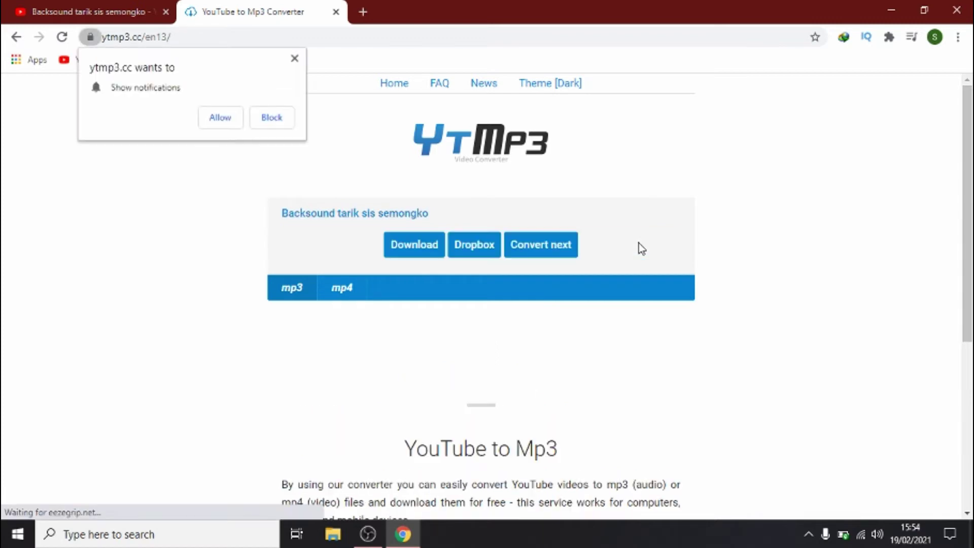
click(295, 60)
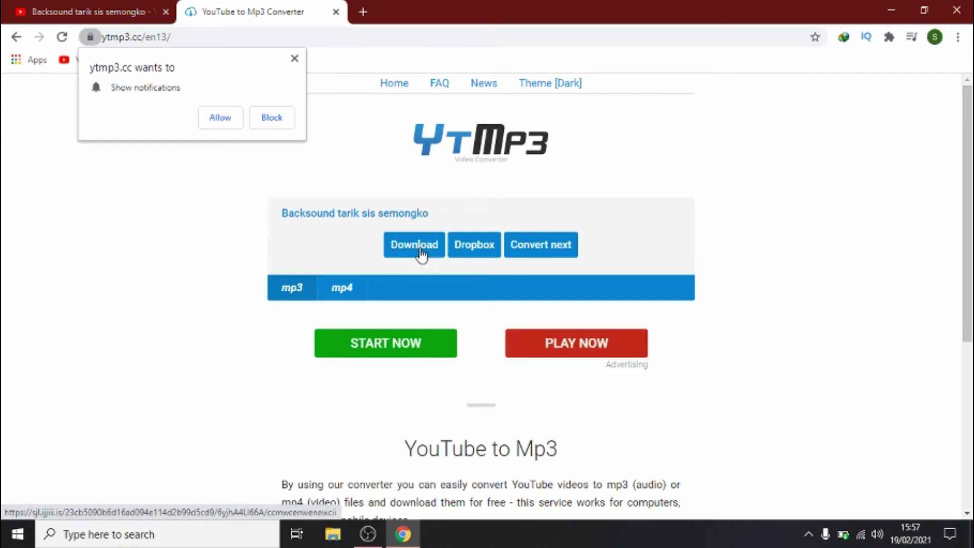
Download the converted MP3 as Backsound tarik sis semongko_2.mp3, open its containing folder, and dismiss the site's notification request
click(420, 255)
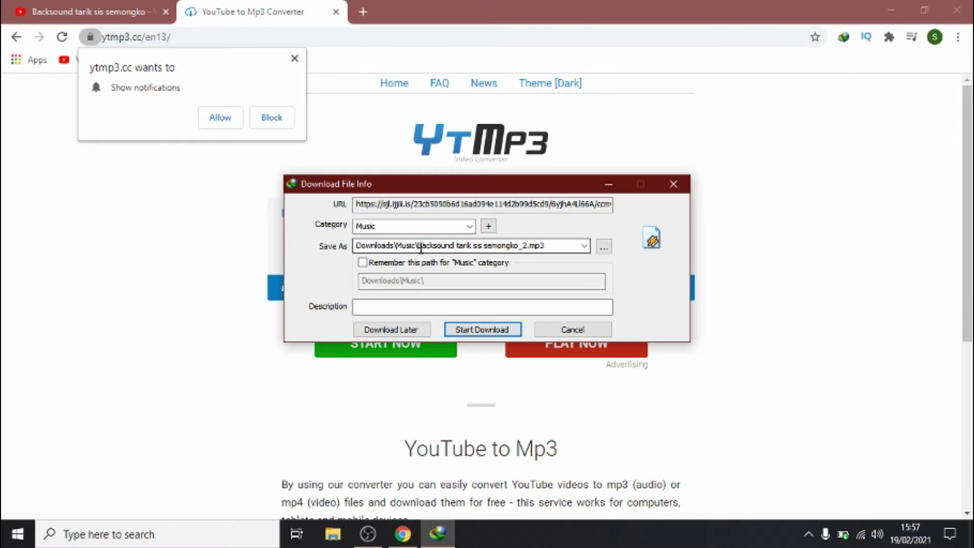
click(478, 332)
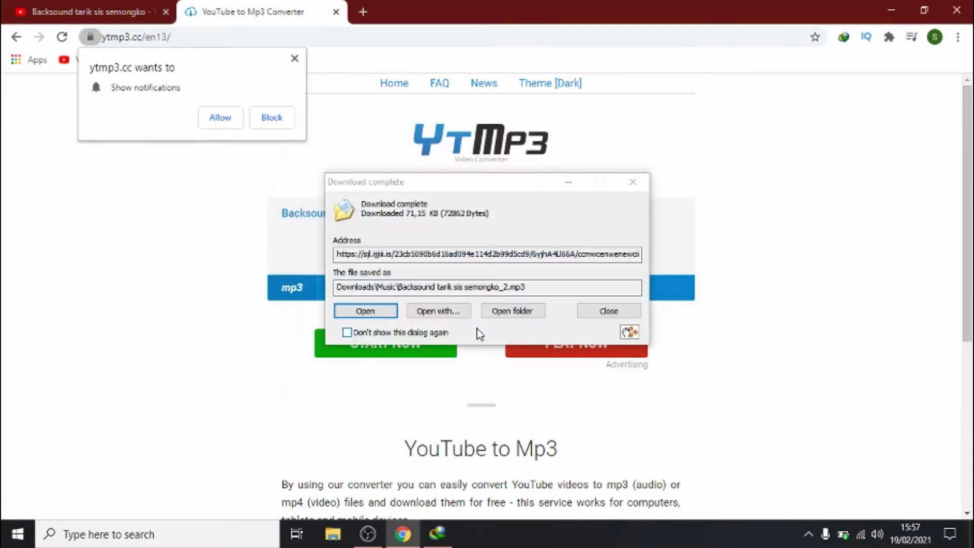
click(504, 313)
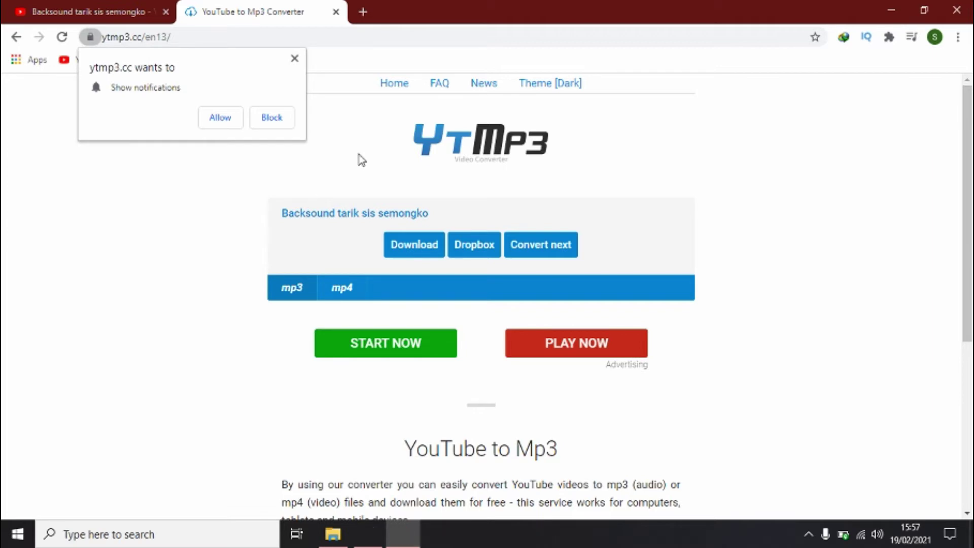
click(294, 59)
Switch to the Music download folder in File Explorer and widen the Name column to fit the full file name
click(368, 534)
click(368, 534)
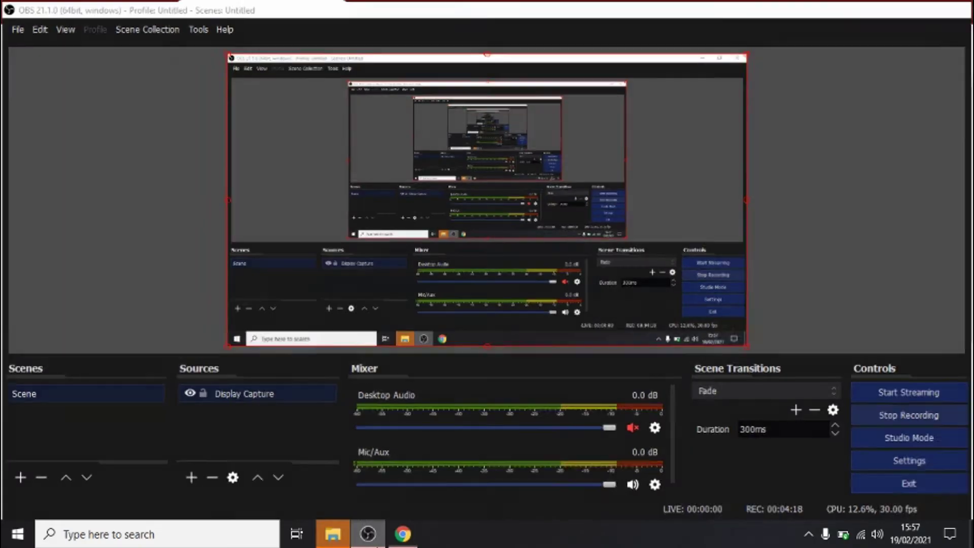
click(335, 536)
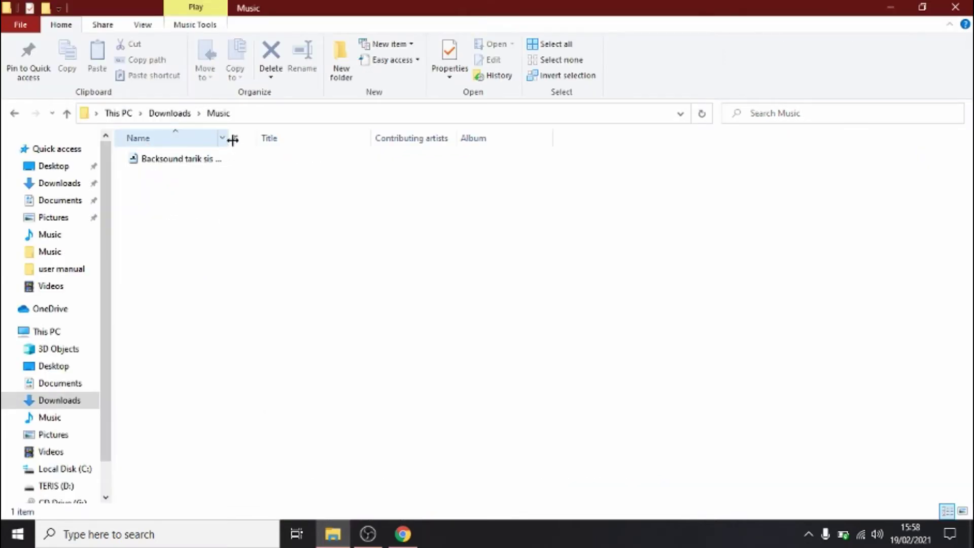
drag(232, 140, 336, 138)
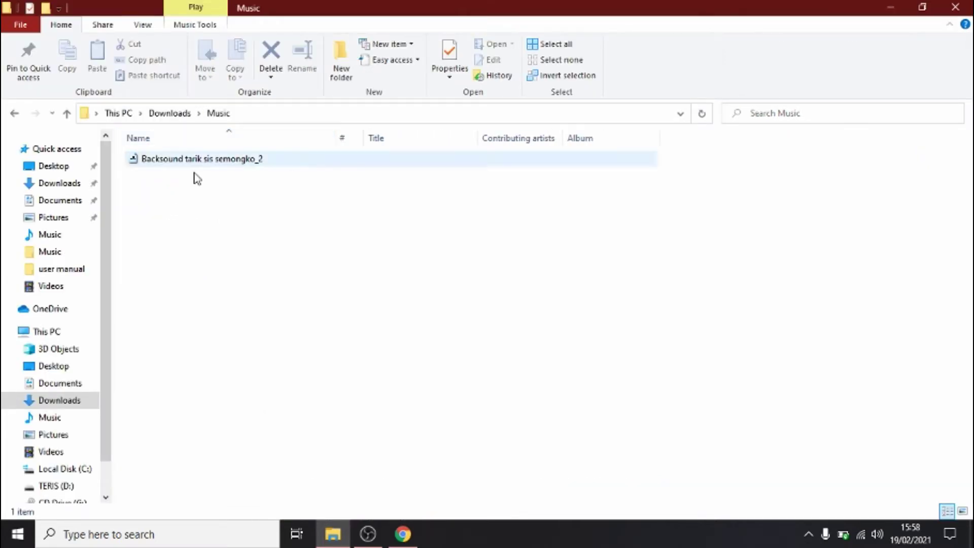
Go to the Downloads folder and reopen its Music subfolder to check the downloaded MP3 file
click(59, 185)
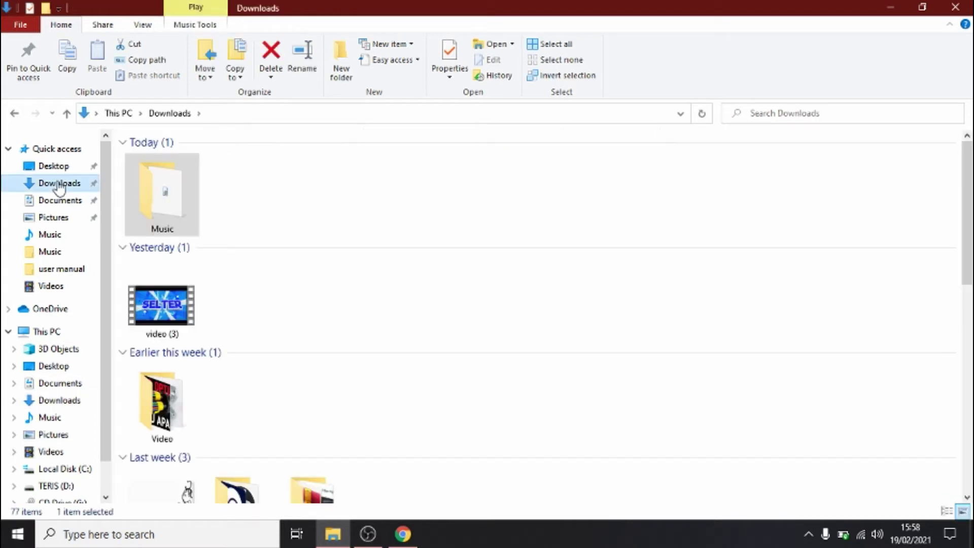
double_click(155, 207)
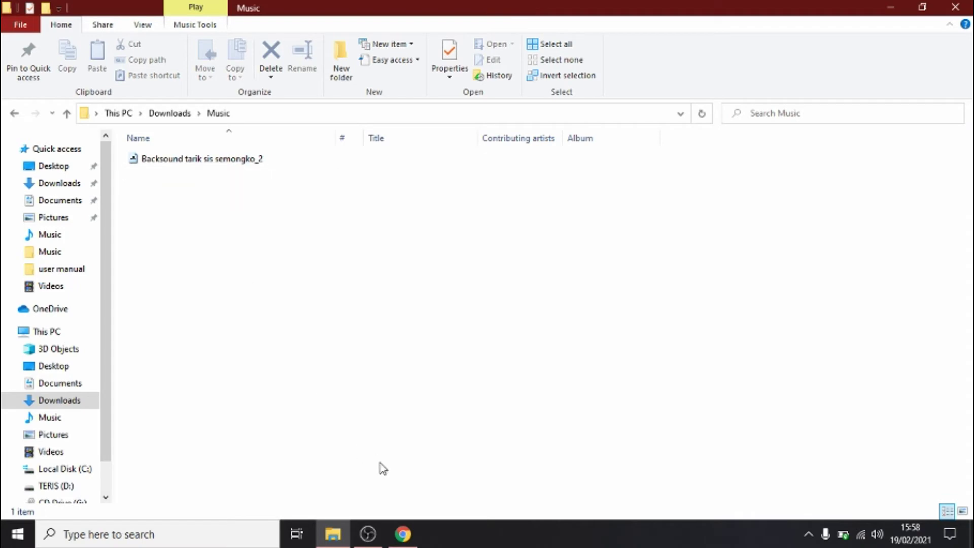
click(402, 533)
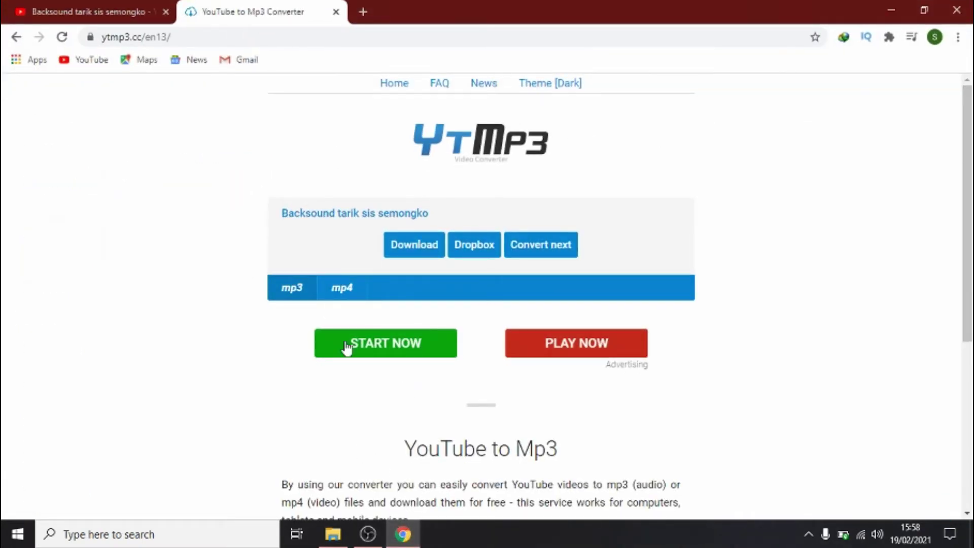
click(332, 534)
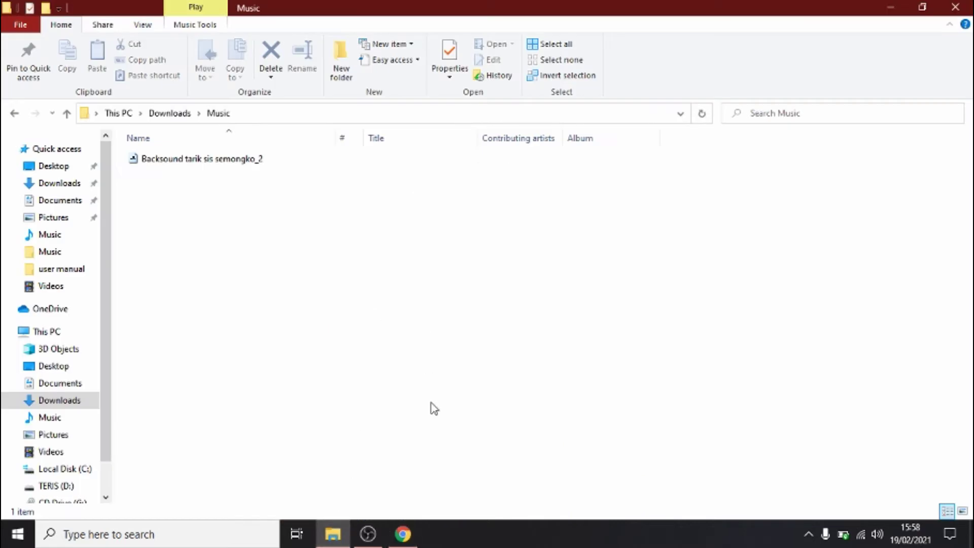
Switch to Chrome and search Google in a new tab for "ubah mp4 ke wav"
click(403, 534)
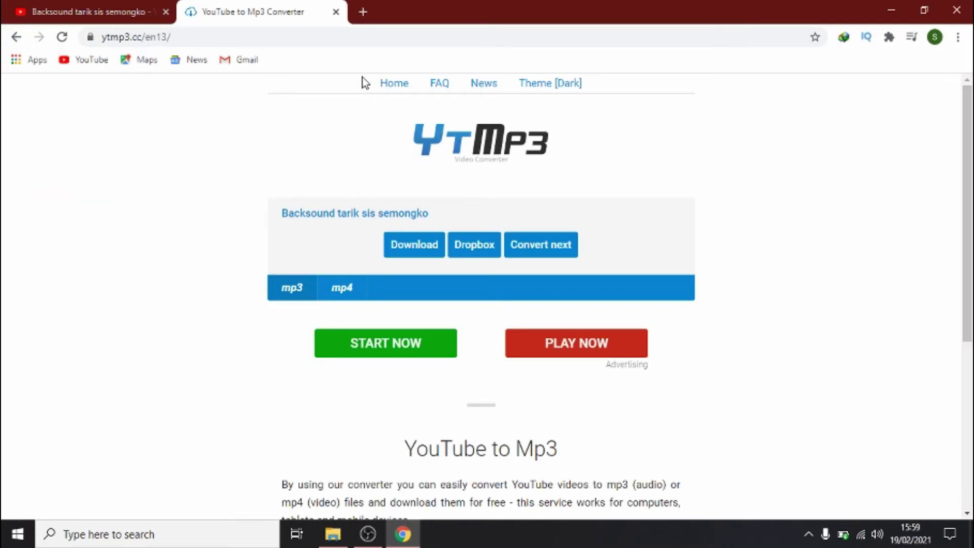
click(364, 12)
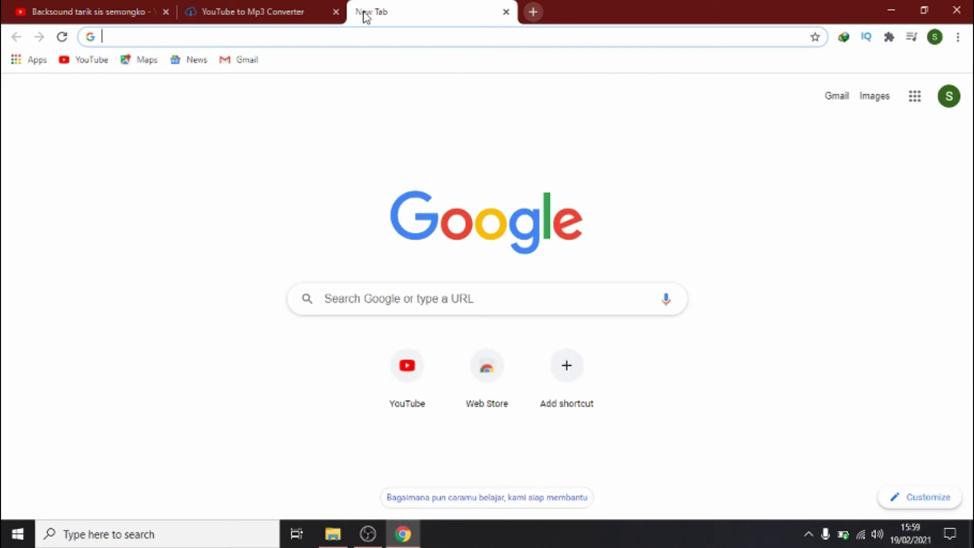
text(ubah)
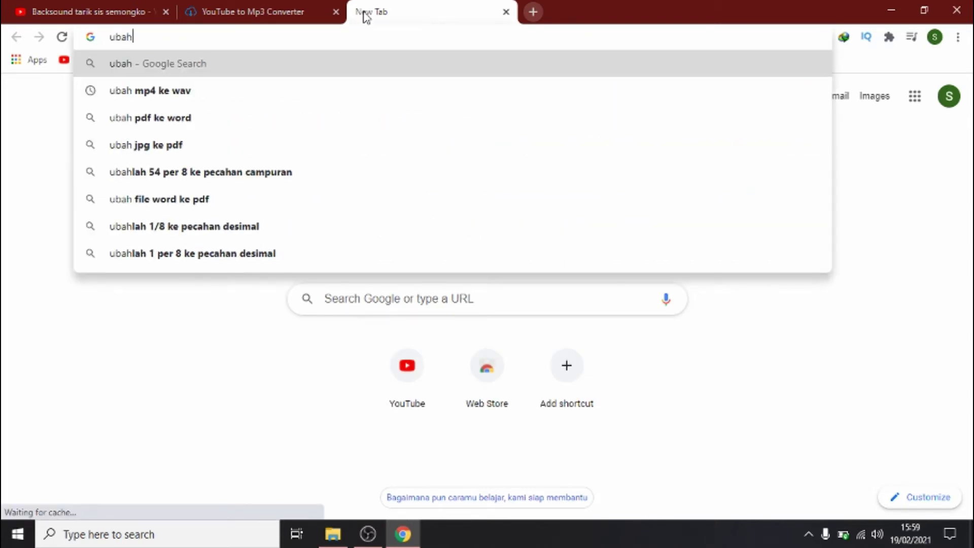
key(Down)
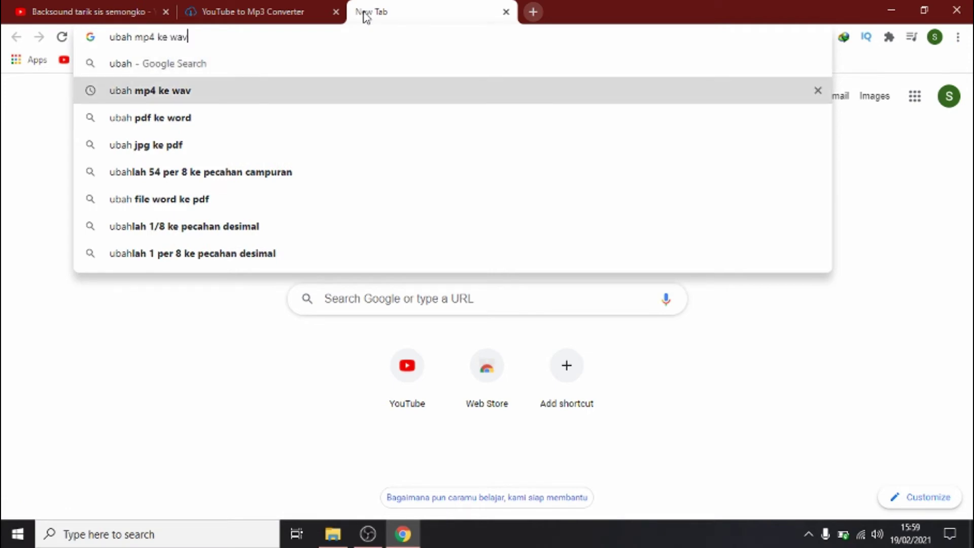
key(Return)
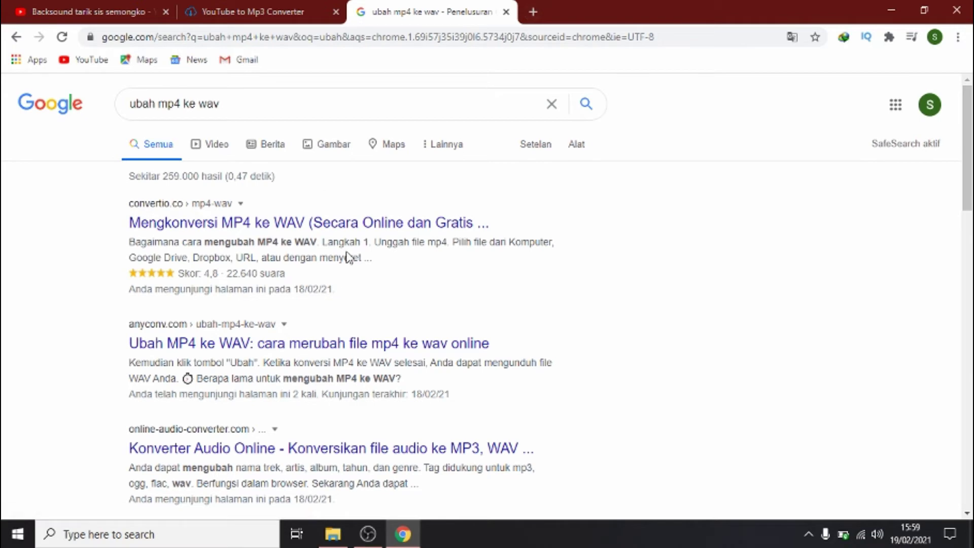
Look through the search results and open the anyconv.com page for converting MP4 to WAV
drag(968, 152, 968, 214)
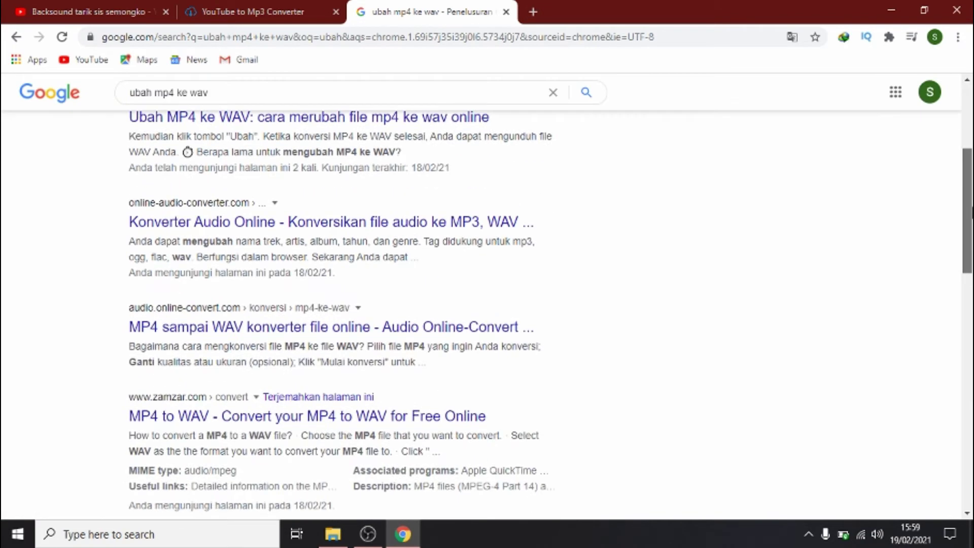
scroll(968, 213, up, 5)
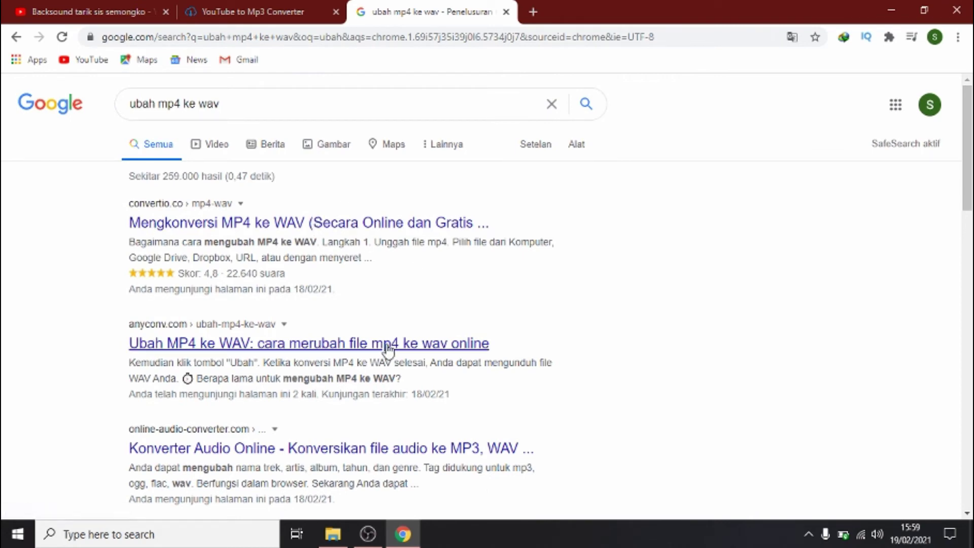
click(351, 349)
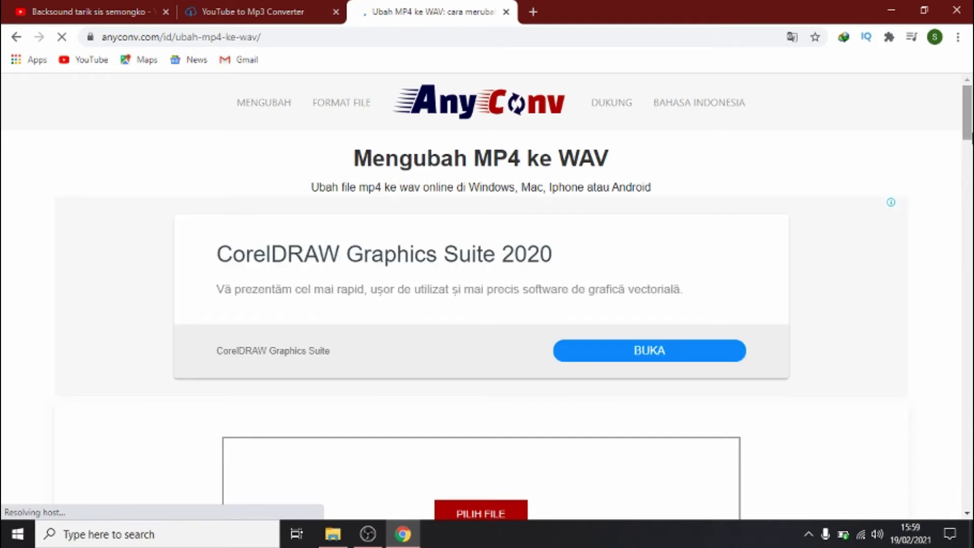
Upload Backsound tarik sis semongko_2 from the Music download folder to AnyConv and convert it to WAV
scroll(711, 154, down, 3)
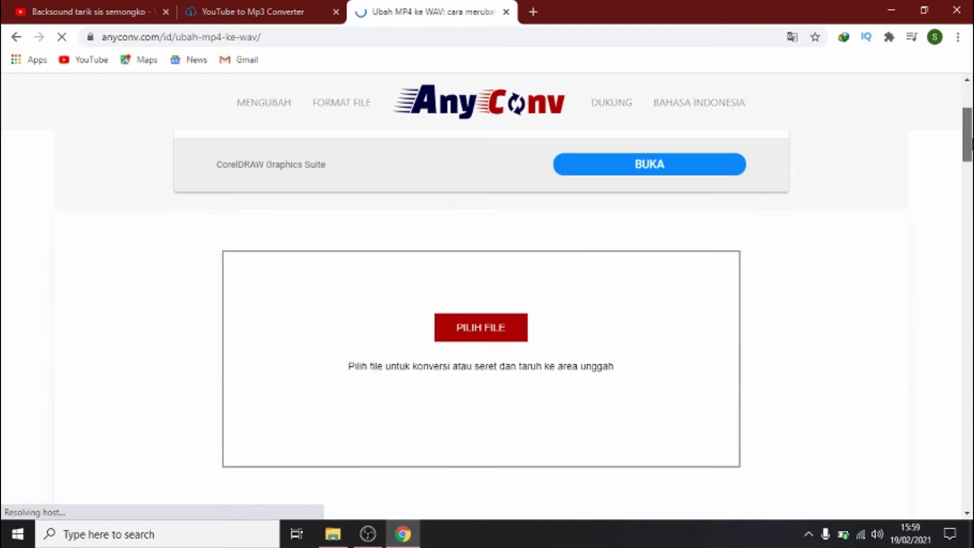
click(488, 335)
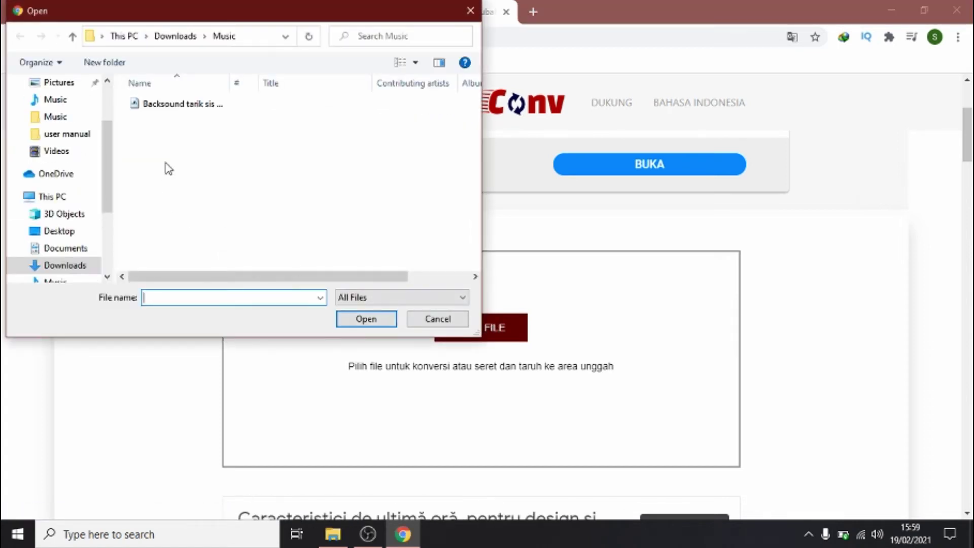
click(168, 107)
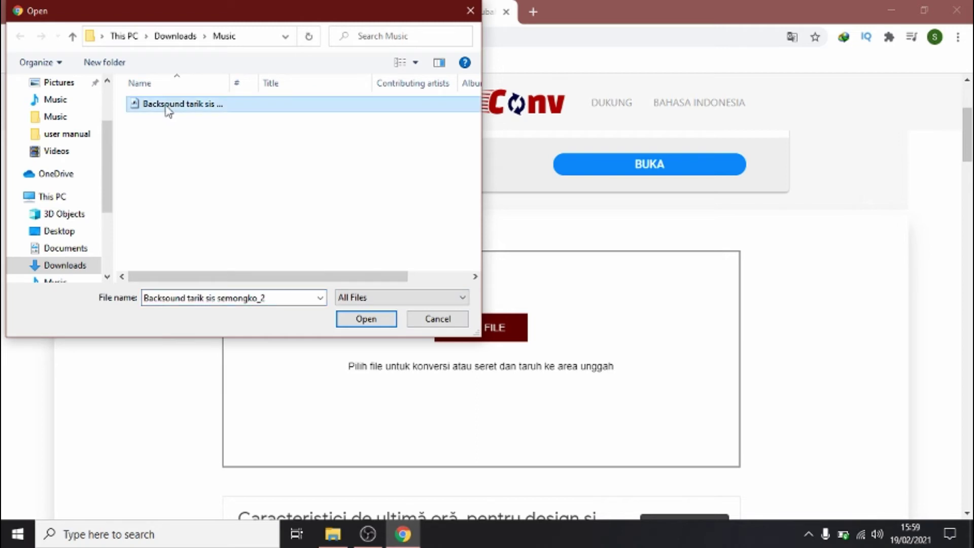
click(366, 321)
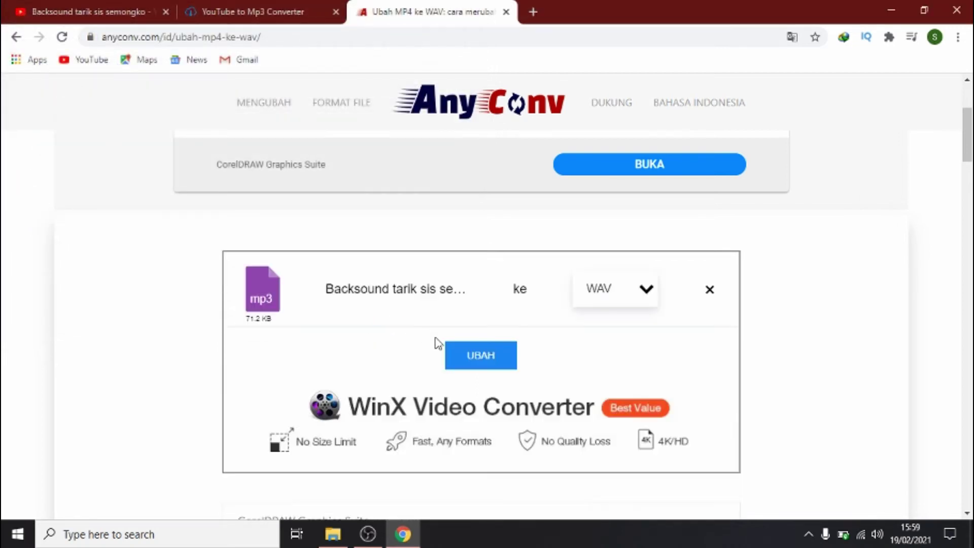
click(483, 358)
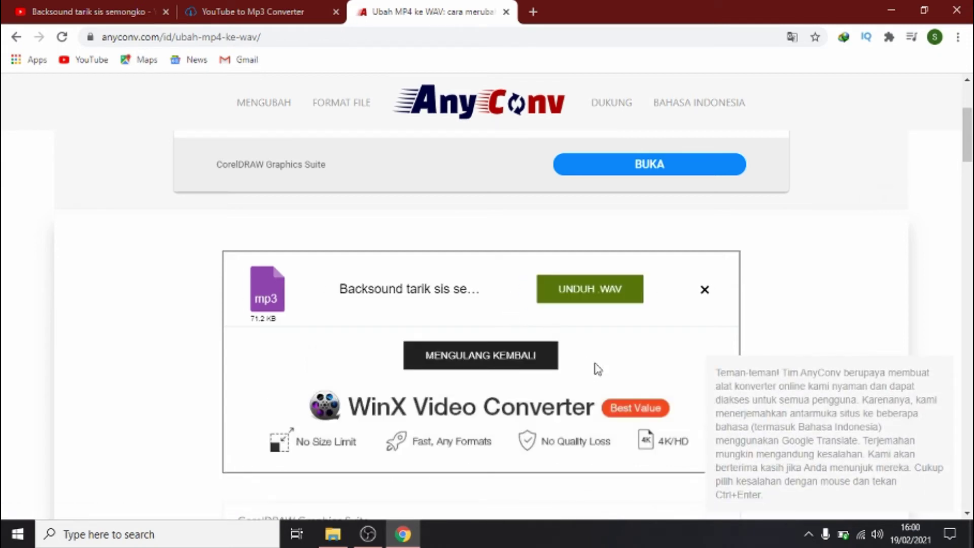
Download the converted WAV file to Downloads\Music and view it in its containing folder
click(584, 299)
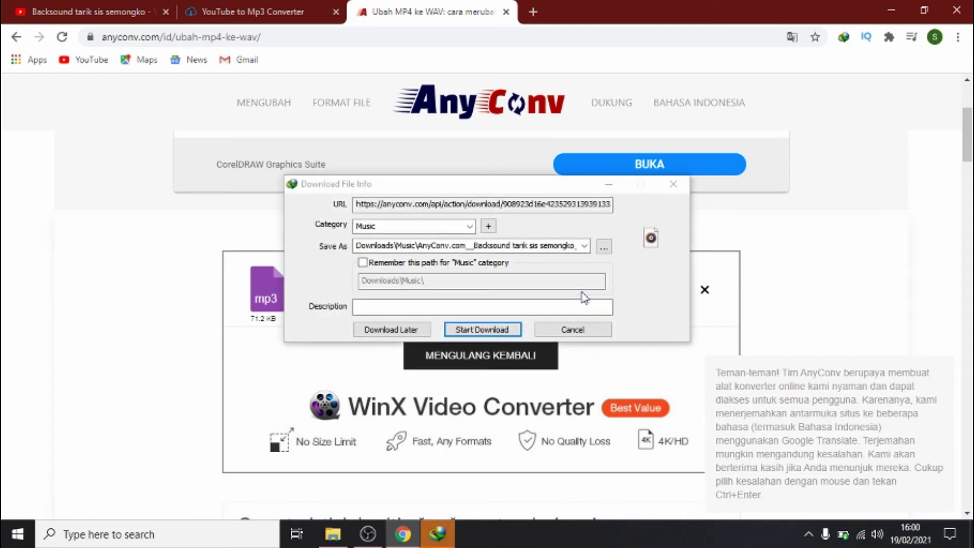
click(482, 331)
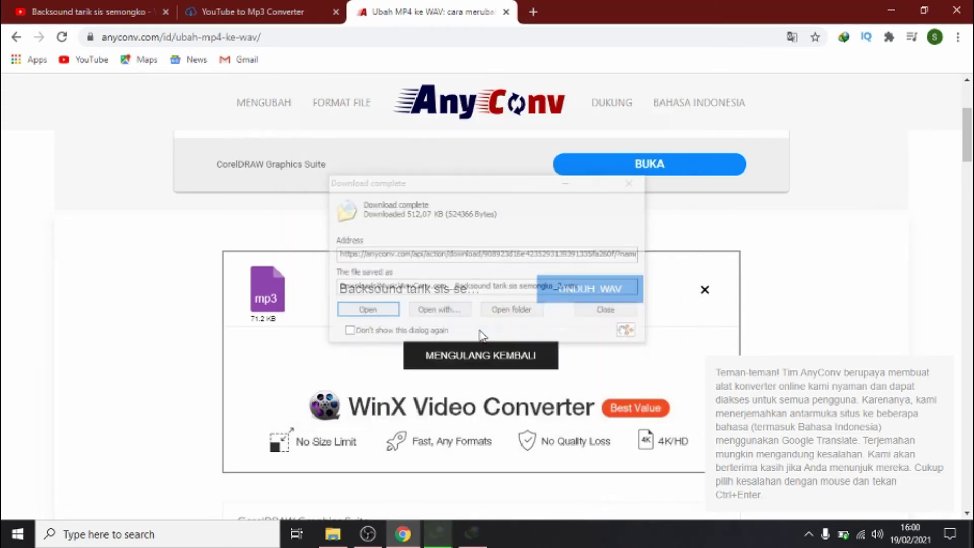
click(512, 311)
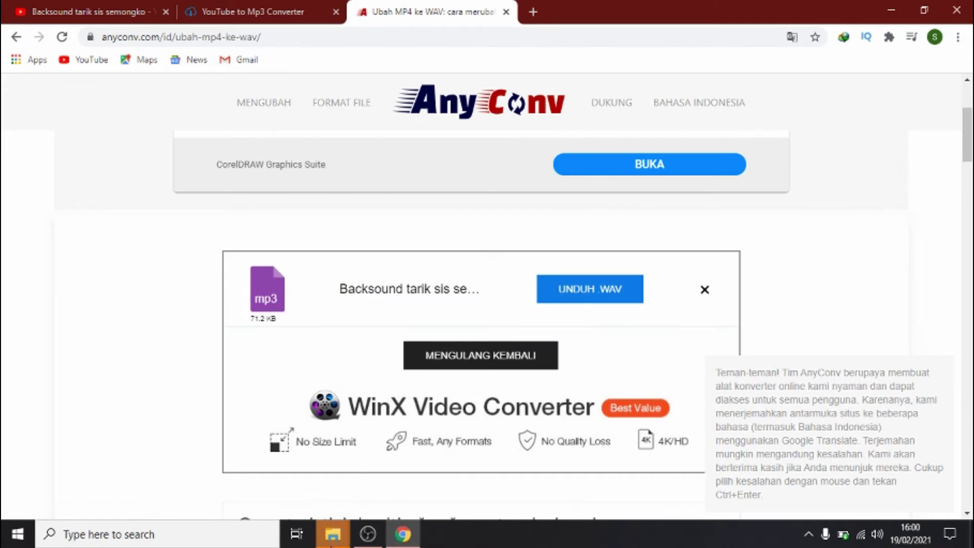
click(334, 538)
click(370, 493)
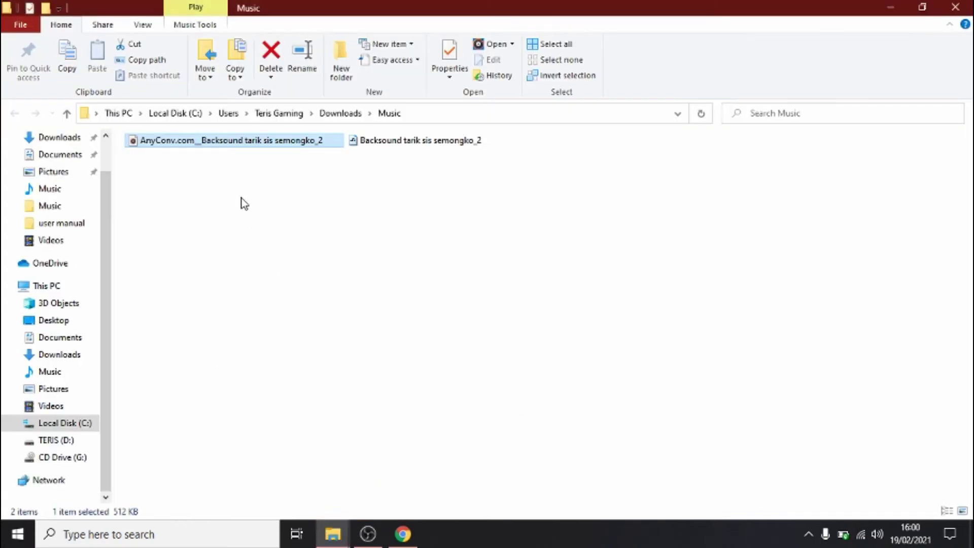
click(291, 201)
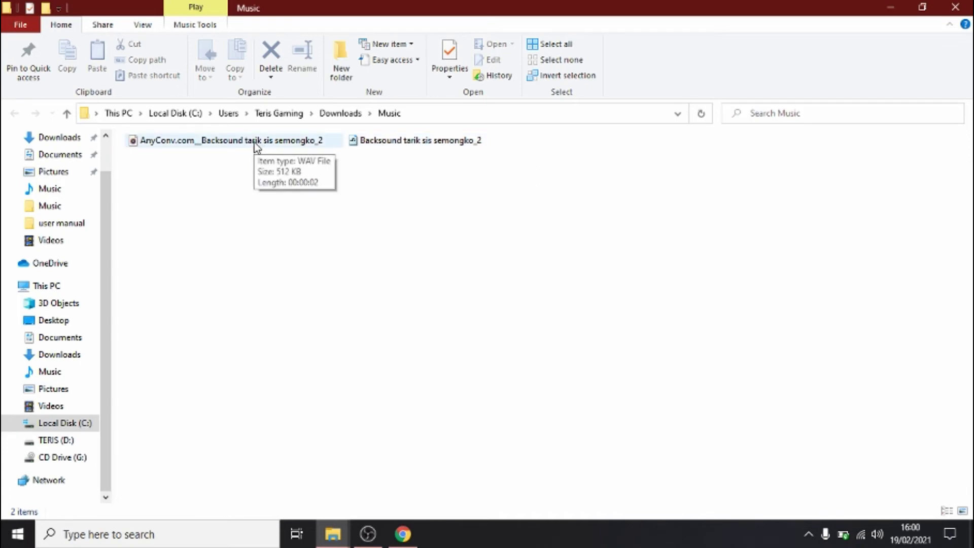
Minimize the open windows and open the system sound events settings in the Windows Sound Control Panel
click(887, 8)
click(891, 11)
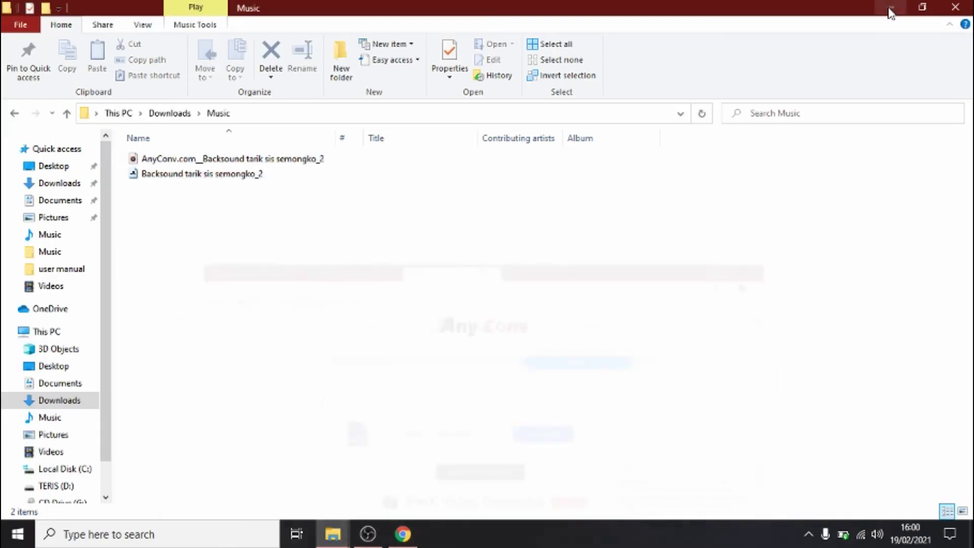
click(891, 11)
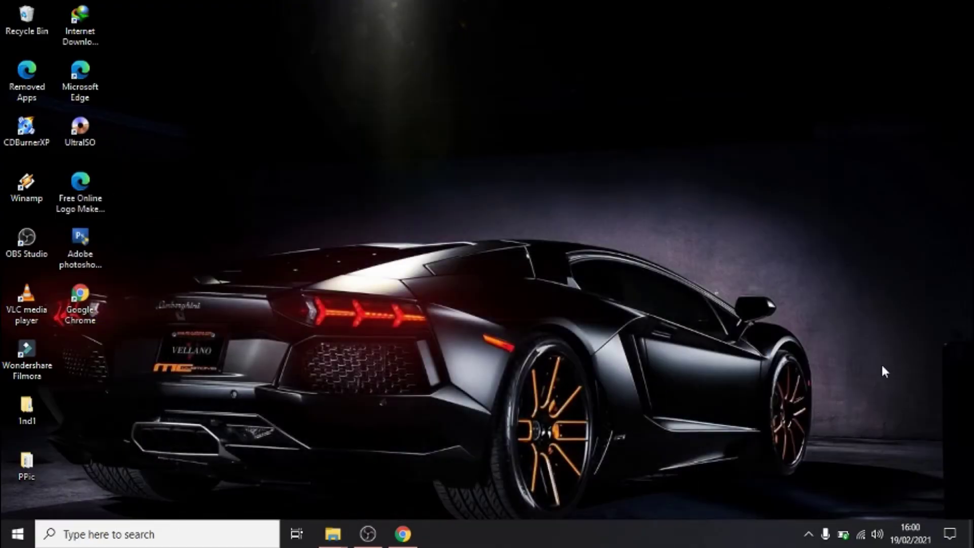
right_click(877, 536)
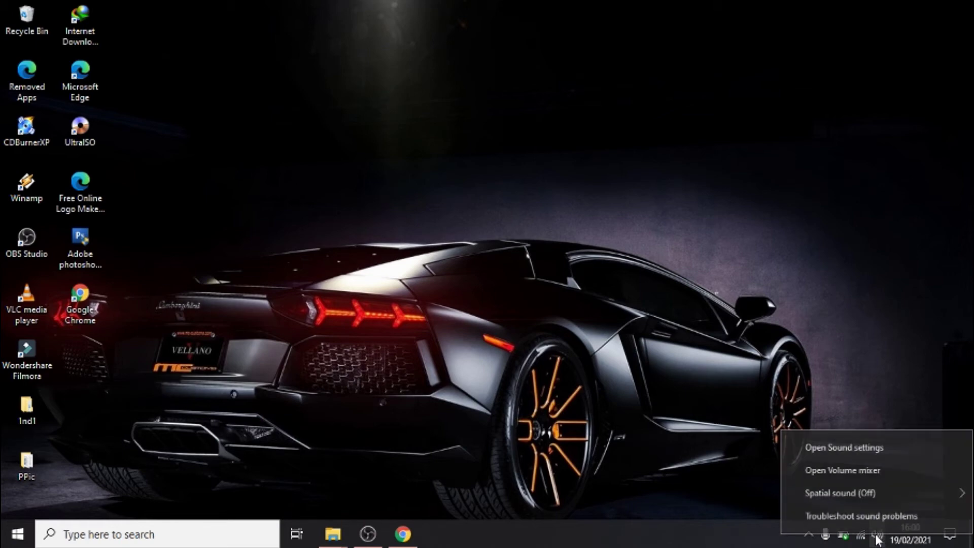
click(855, 450)
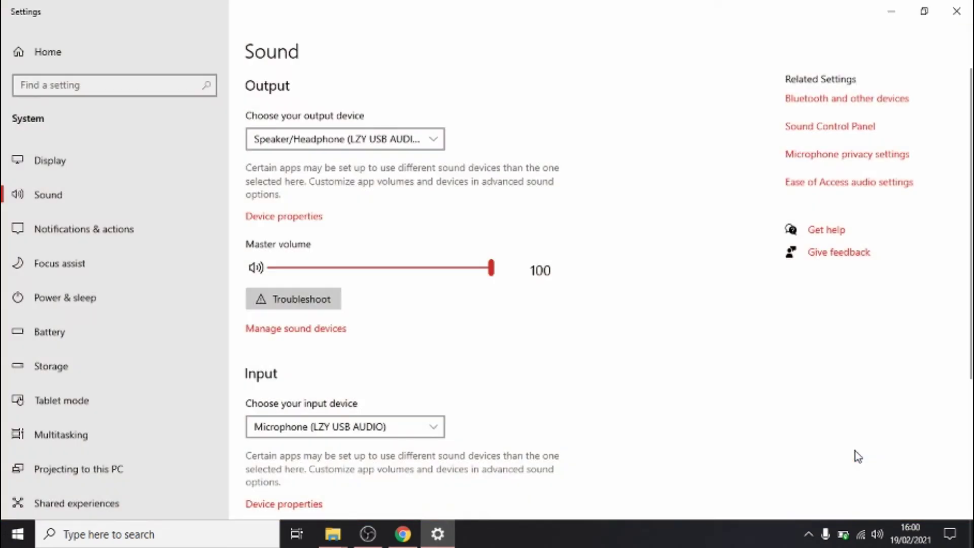
click(831, 131)
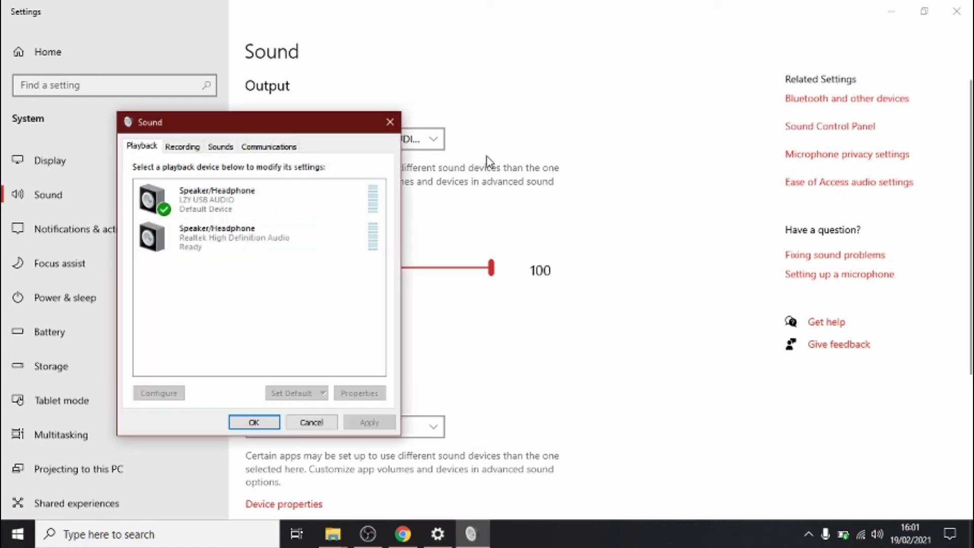
click(217, 148)
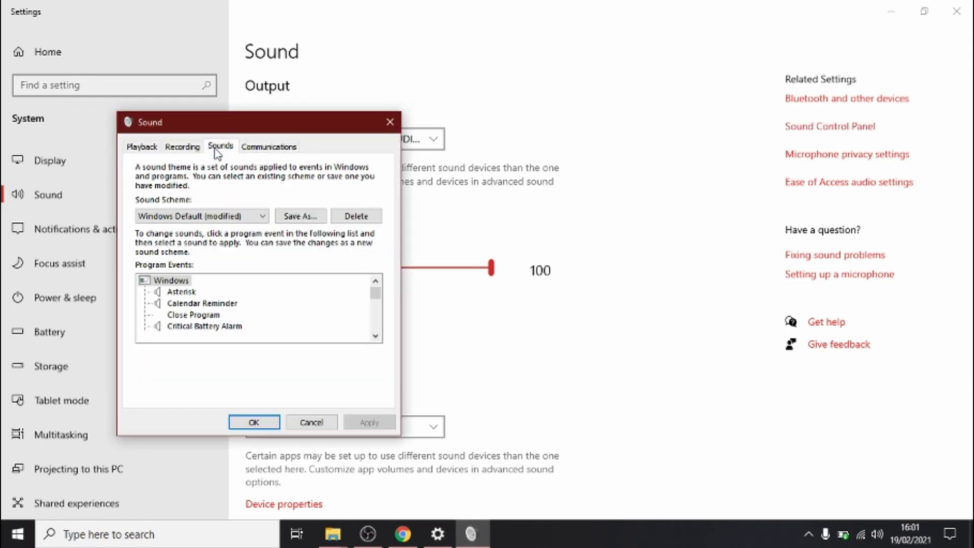
Find the Device Connect and Device Disconnect program events and play the sound currently assigned to each
click(381, 340)
click(380, 340)
click(380, 340)
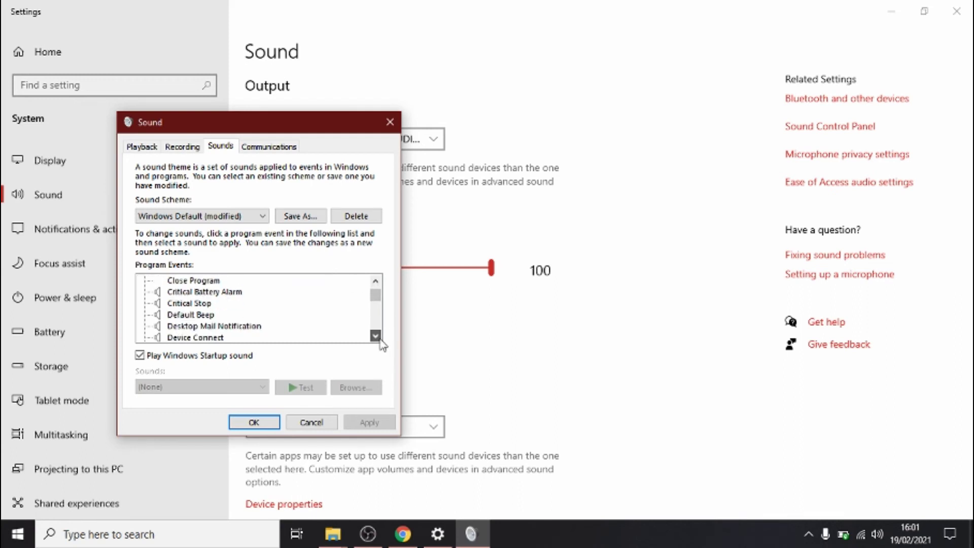
click(380, 340)
click(380, 340)
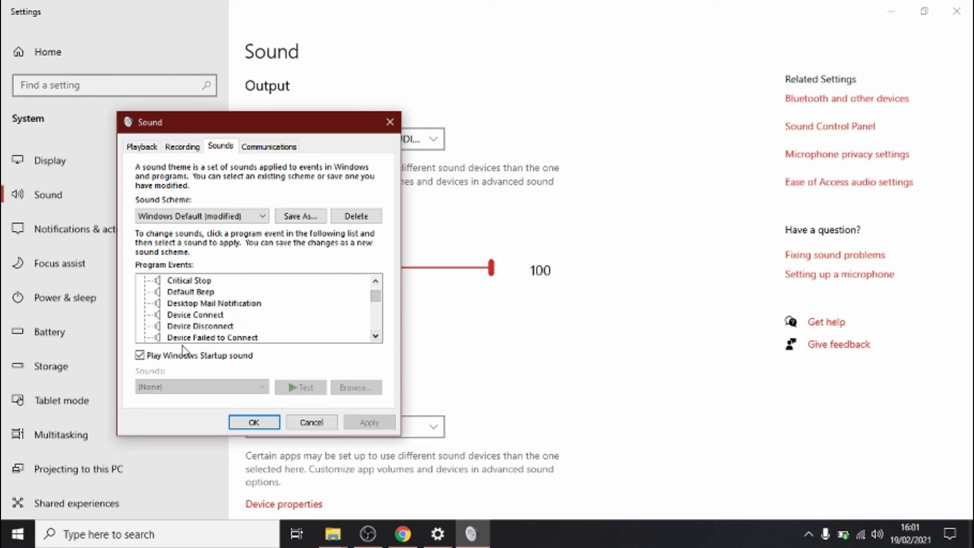
click(201, 315)
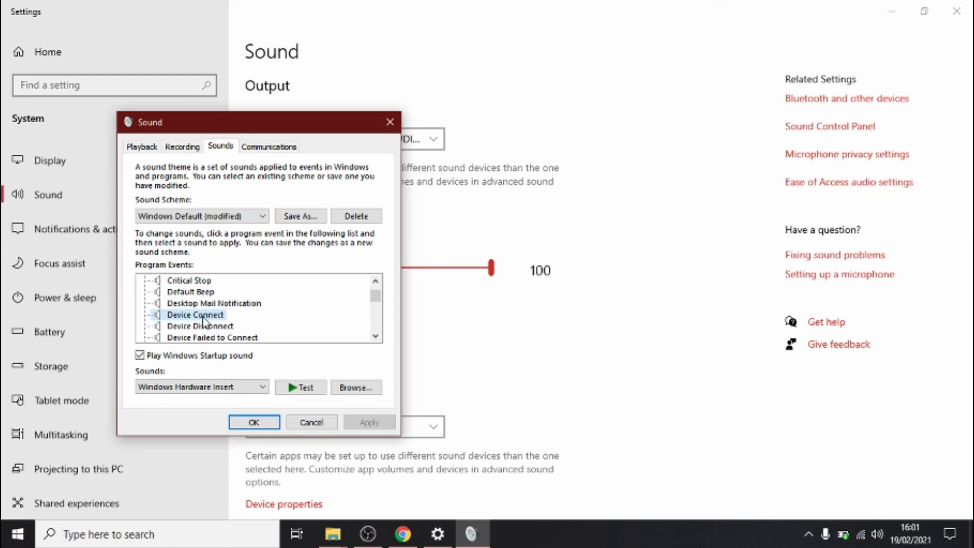
click(217, 328)
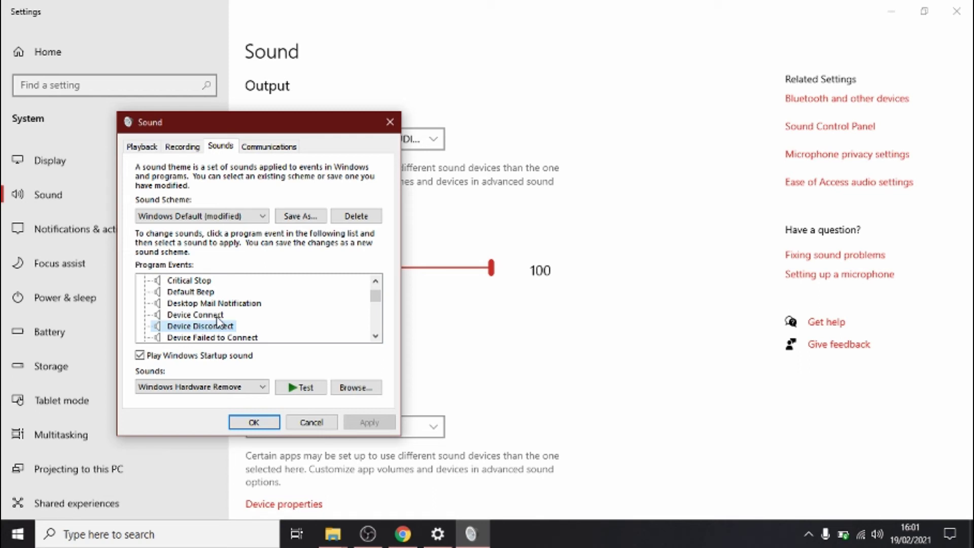
click(216, 318)
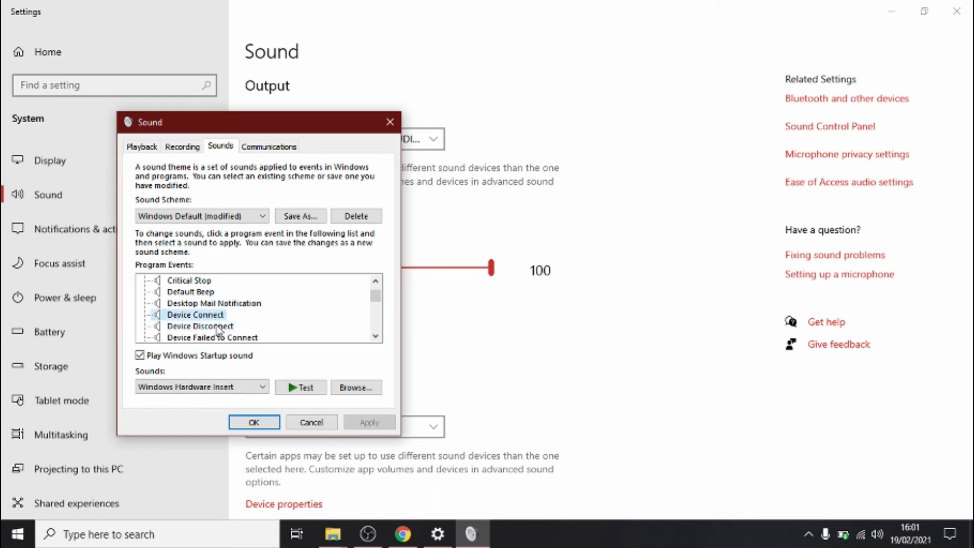
click(216, 327)
click(208, 315)
click(303, 391)
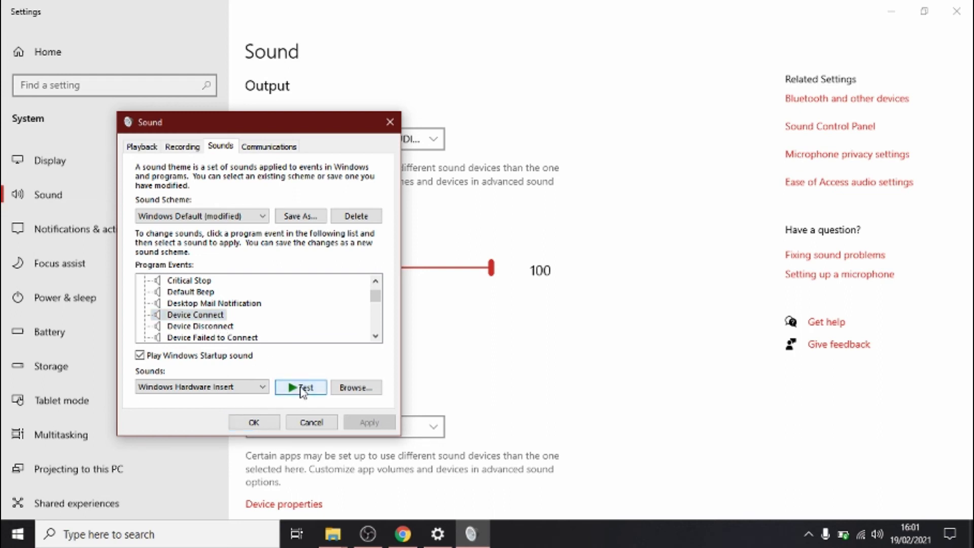
click(227, 328)
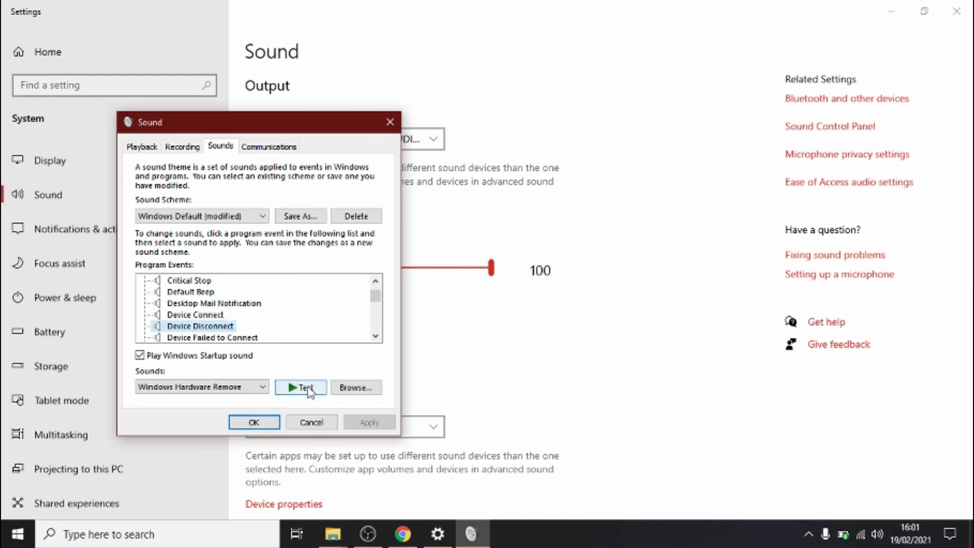
click(305, 392)
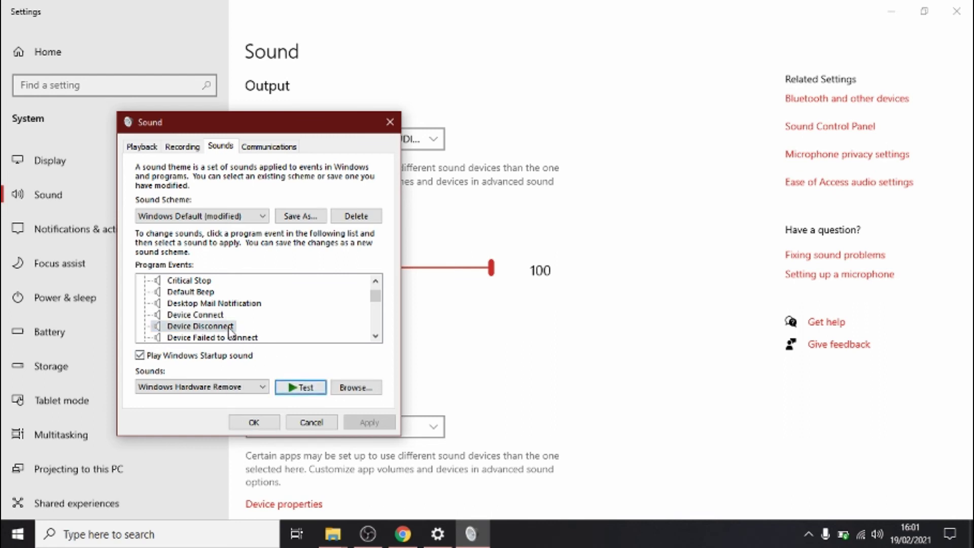
Assign the AnyConv.com__Backsound tarik sis semongko_2 WAV file to the Device Connect event and test the sound
click(208, 316)
click(208, 326)
click(205, 316)
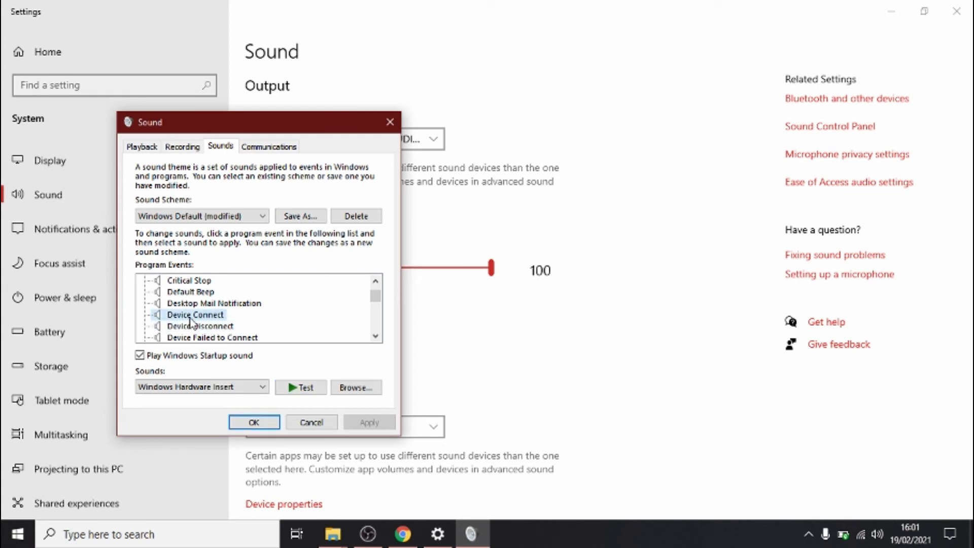
click(356, 387)
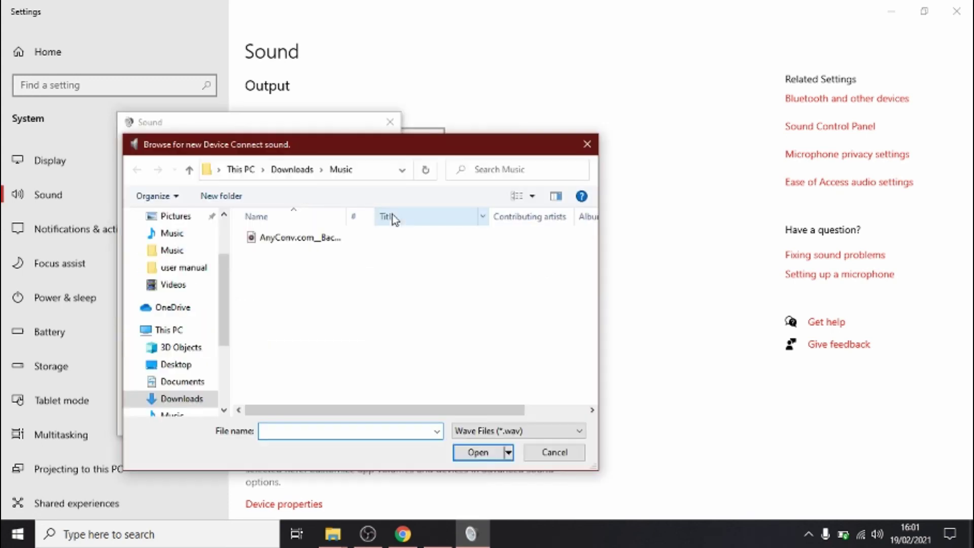
click(303, 242)
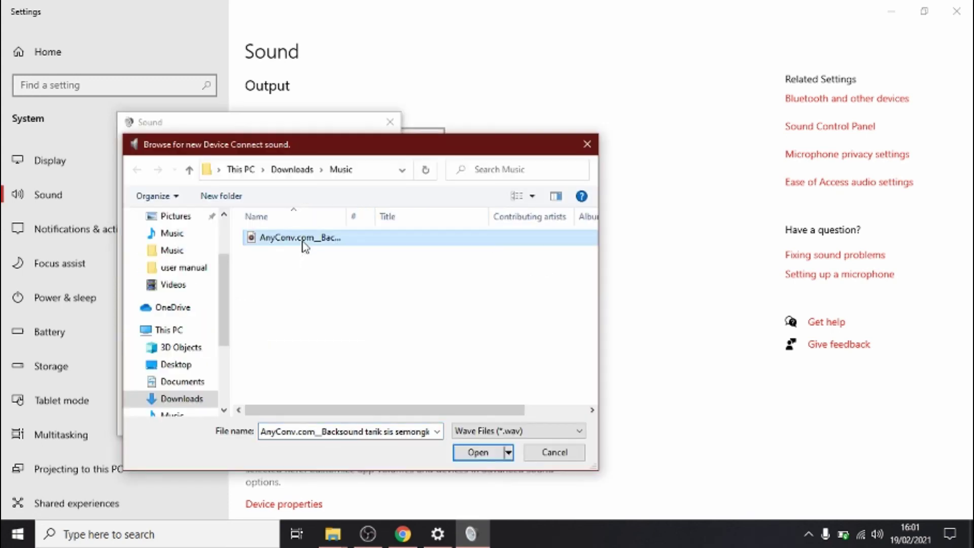
click(479, 452)
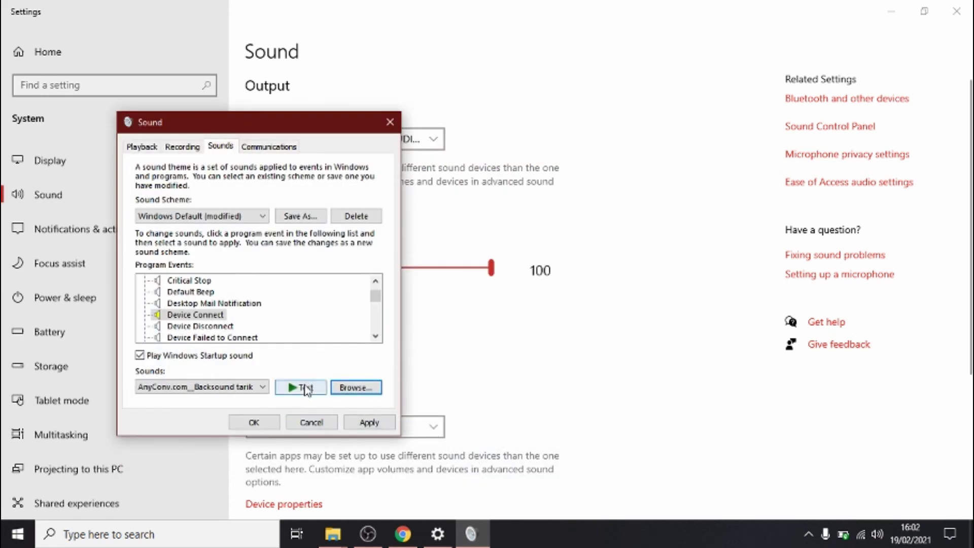
click(301, 389)
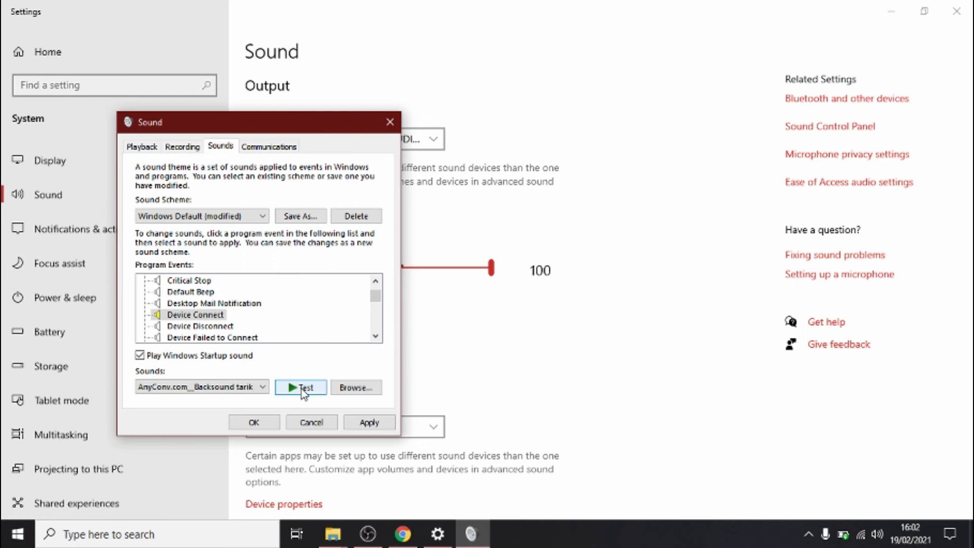
Assign the same AnyConv.com__Backsound tarik sis semongko_2 WAV file to the Device Disconnect event and test it
click(201, 329)
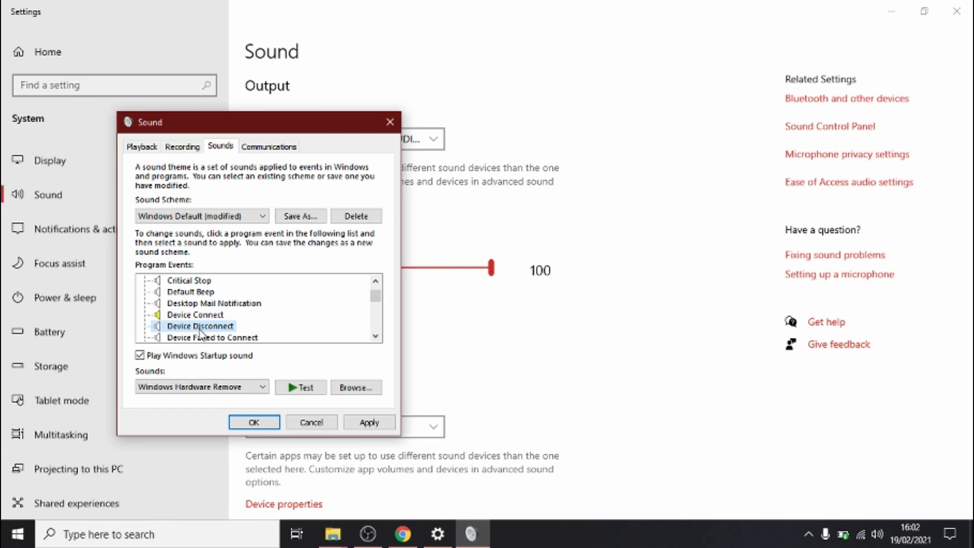
click(354, 394)
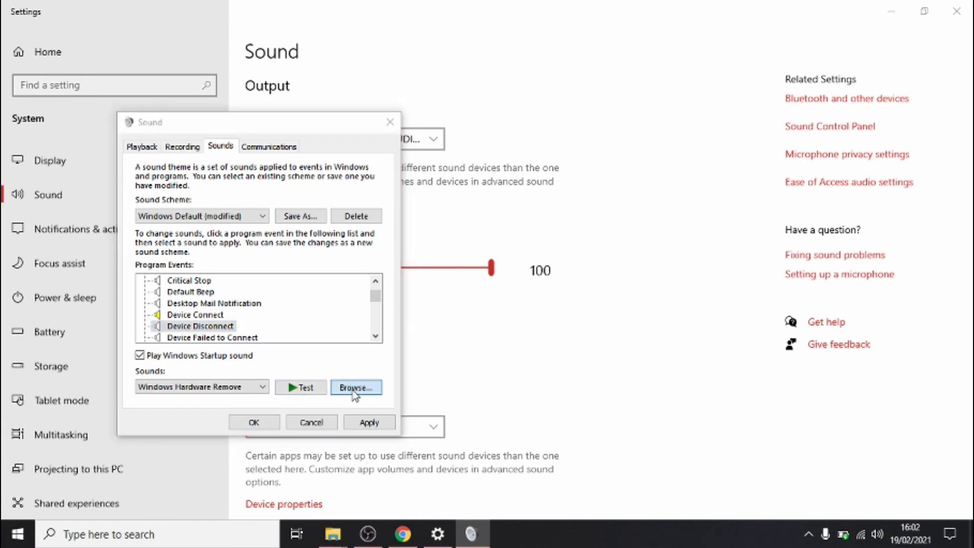
click(282, 240)
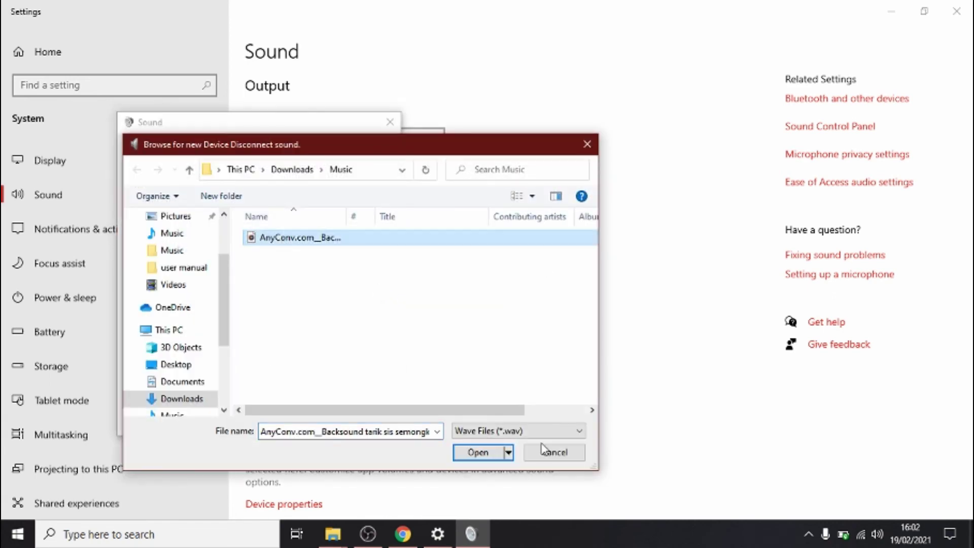
click(482, 457)
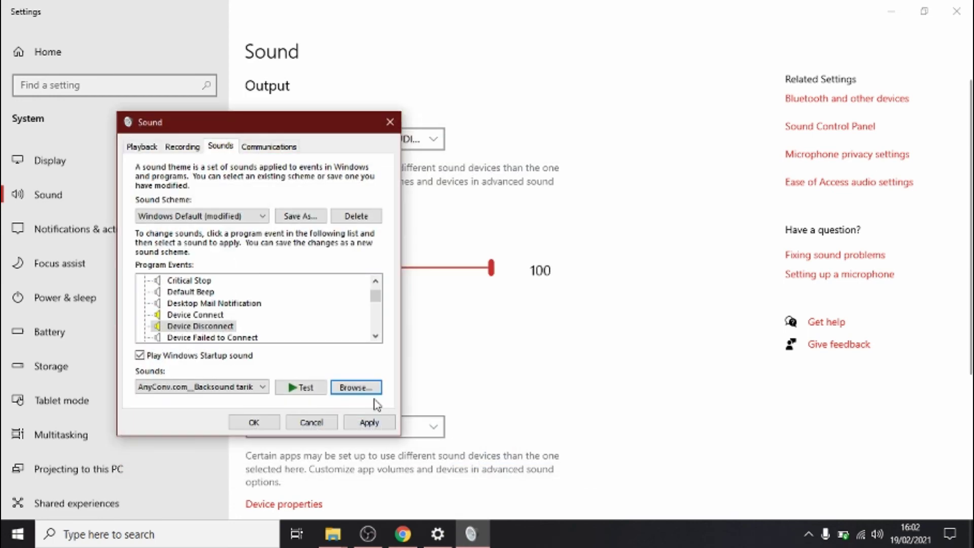
click(310, 392)
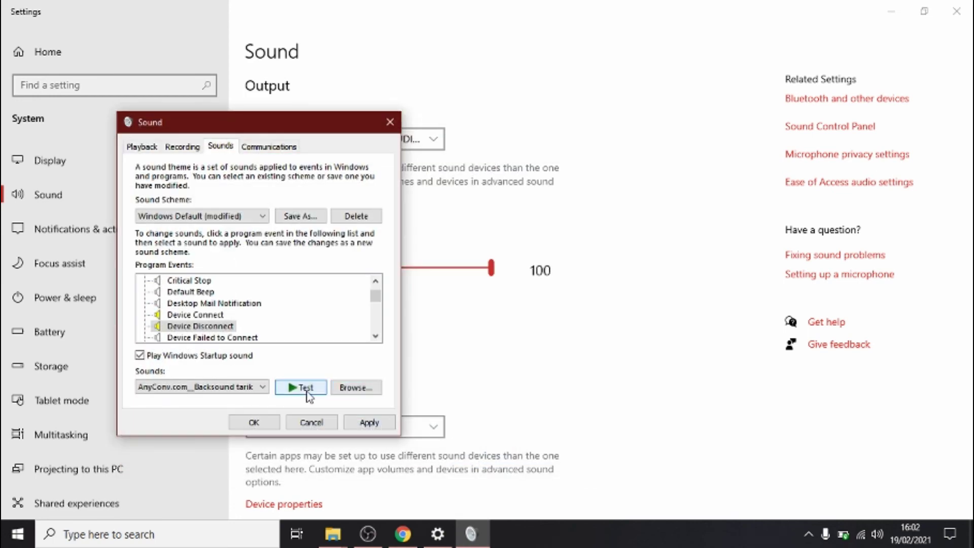
Apply the new event sounds, then close the Sound dialog and the Settings window
click(369, 425)
click(255, 423)
click(957, 11)
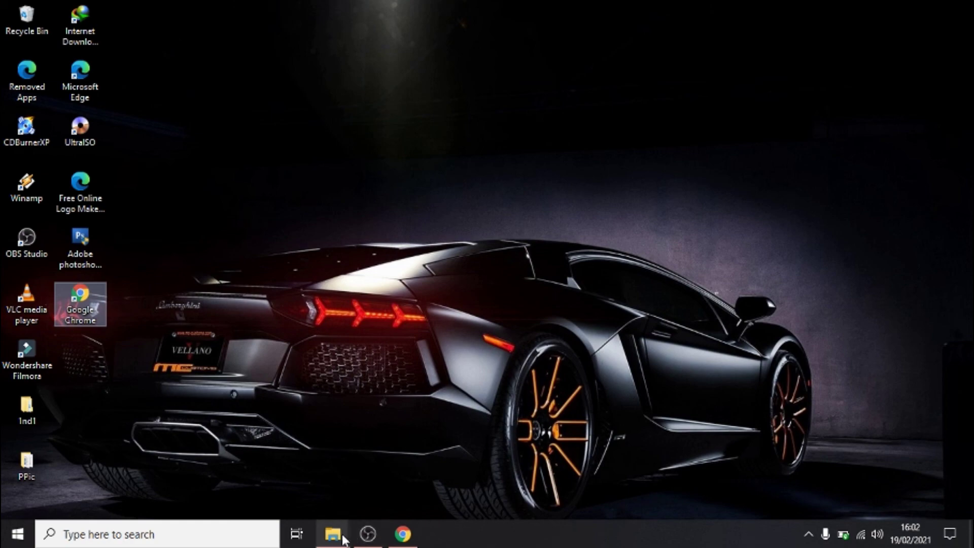
Switch to the Music folder in File Explorer to check the connected drives, then minimize the window
mouse_move(333, 534)
click(374, 473)
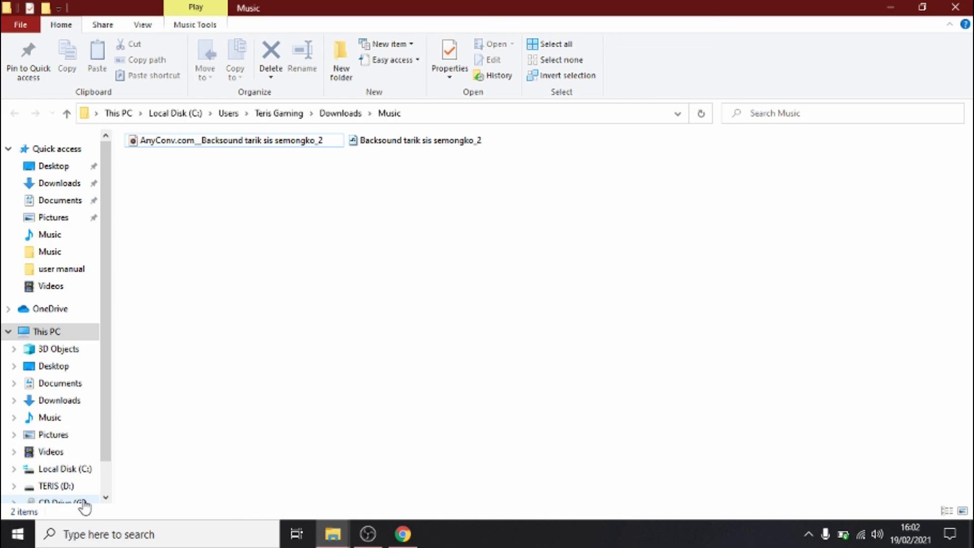
click(889, 8)
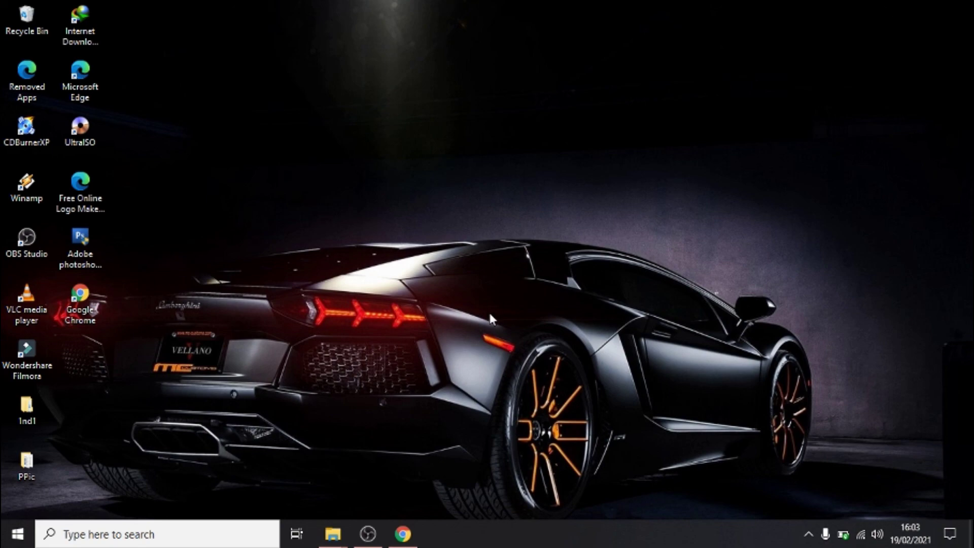
click(368, 533)
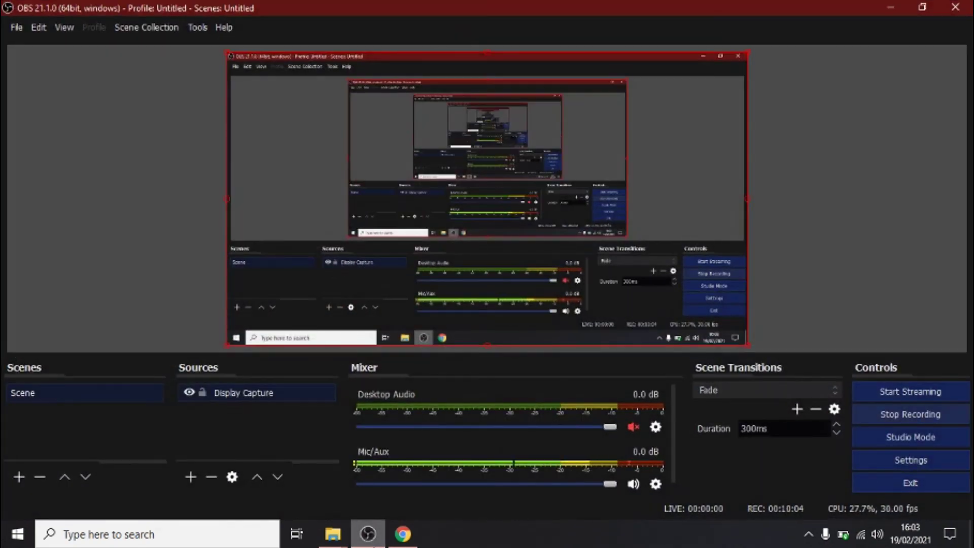